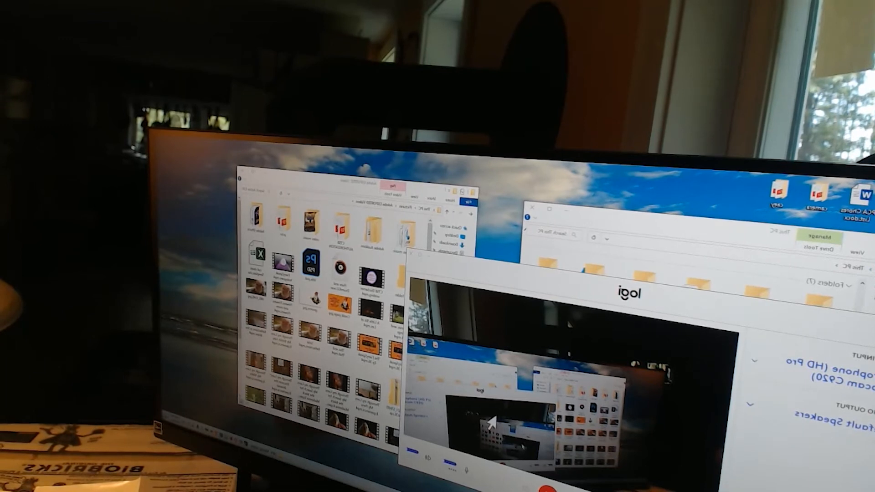
Step: Close the camera preview so the Hoyle Gin Rummy window shows on the monitor
click(424, 258)
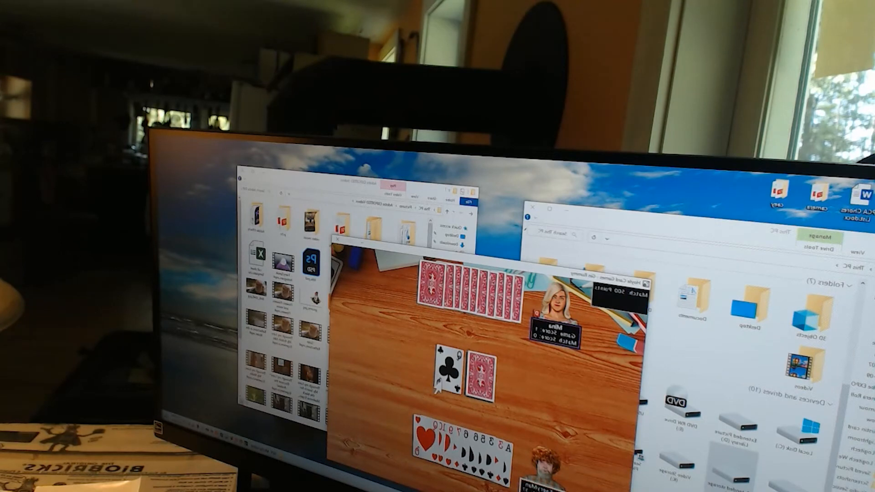
Step: Take the 9 of clubs, discard the 8 of spades, then draw from stock and discard again
click(447, 369)
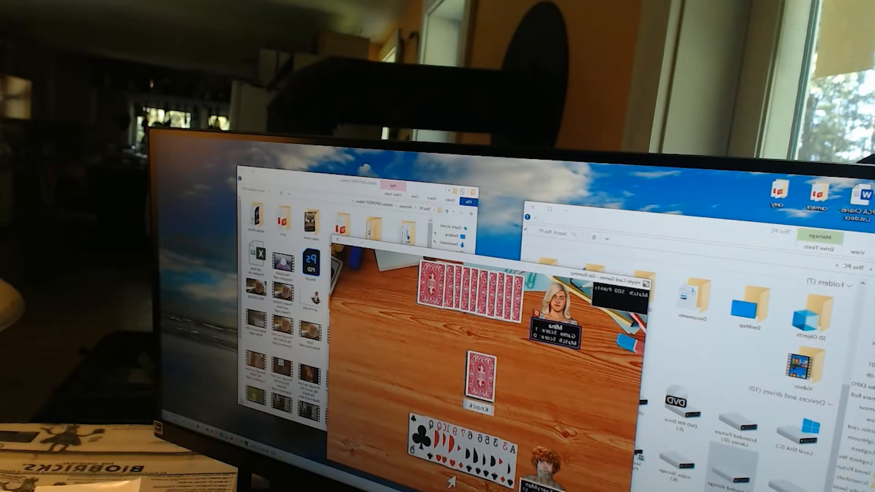
click(457, 448)
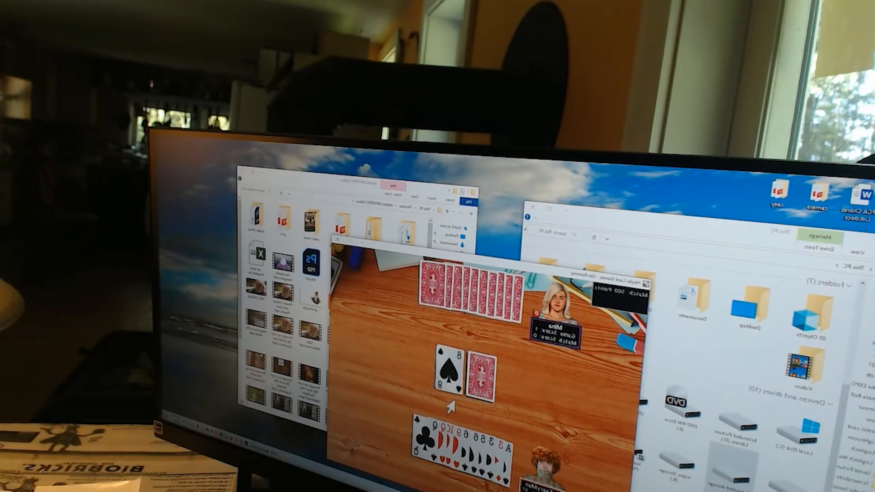
click(478, 375)
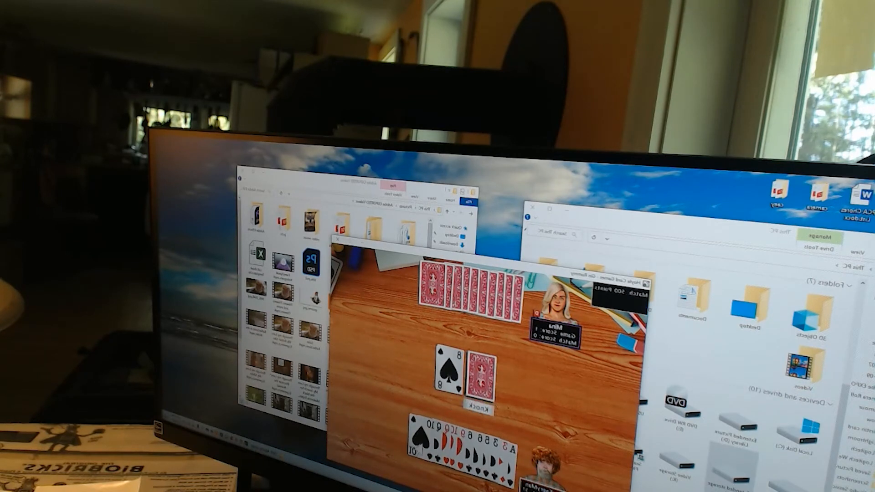
drag(448, 447, 421, 444)
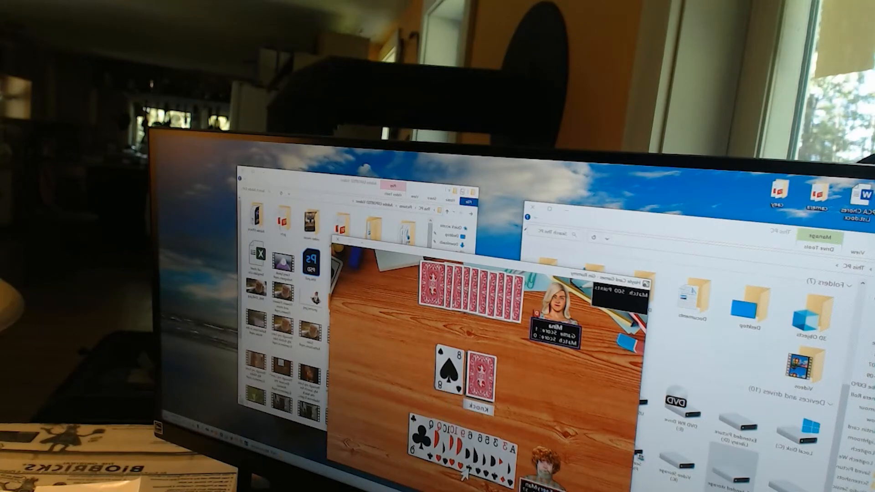
drag(465, 472, 451, 372)
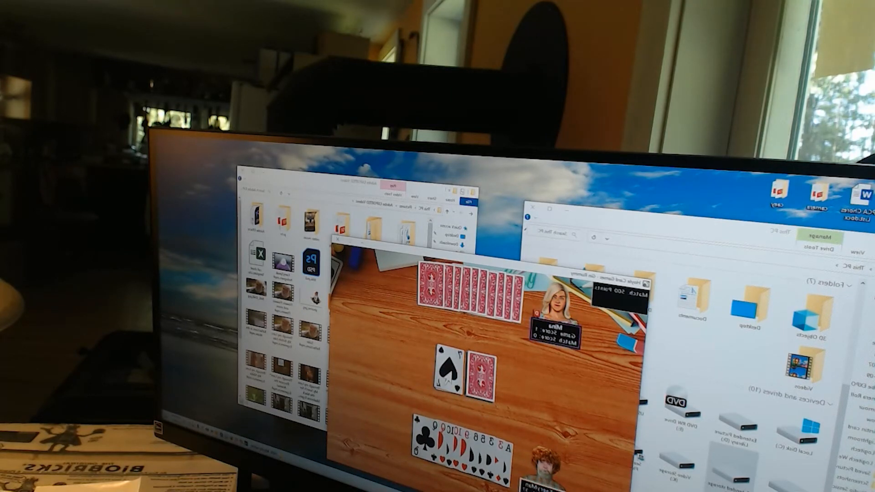
Step: Play two more turns, drawing, rearranging the hand and picking up the 10 of clubs before discarding
click(452, 373)
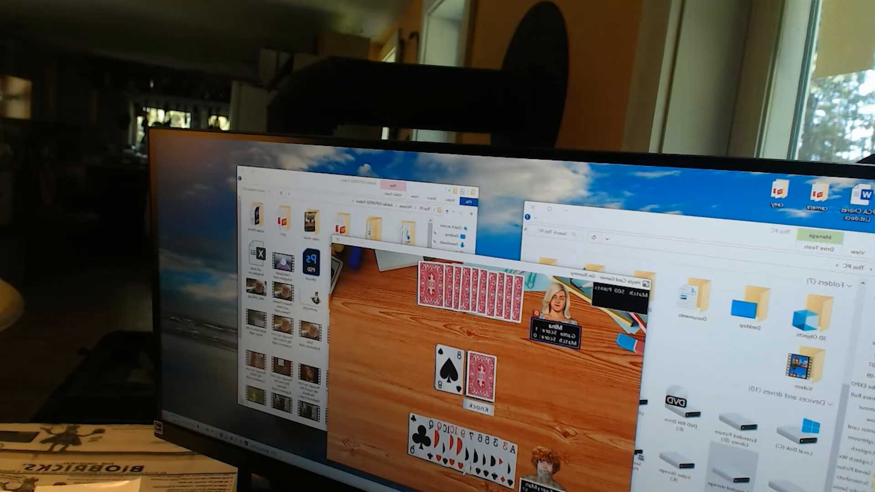
drag(457, 471, 424, 438)
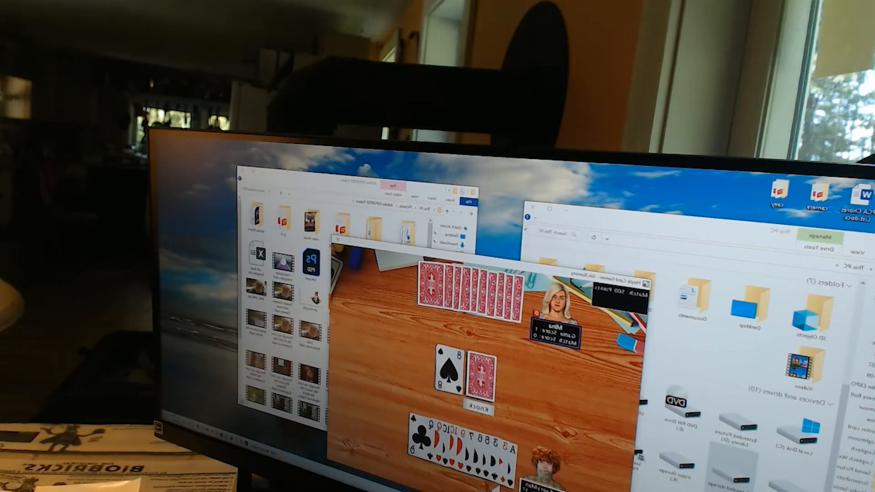
drag(469, 478, 448, 372)
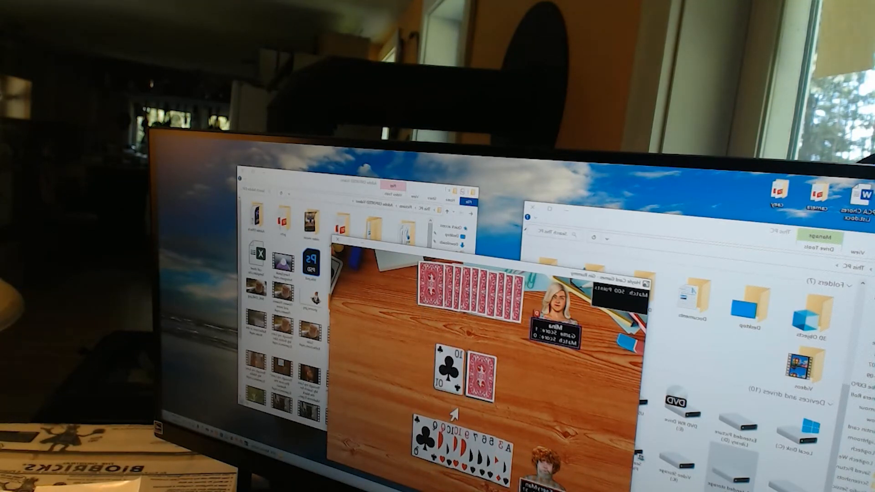
click(449, 373)
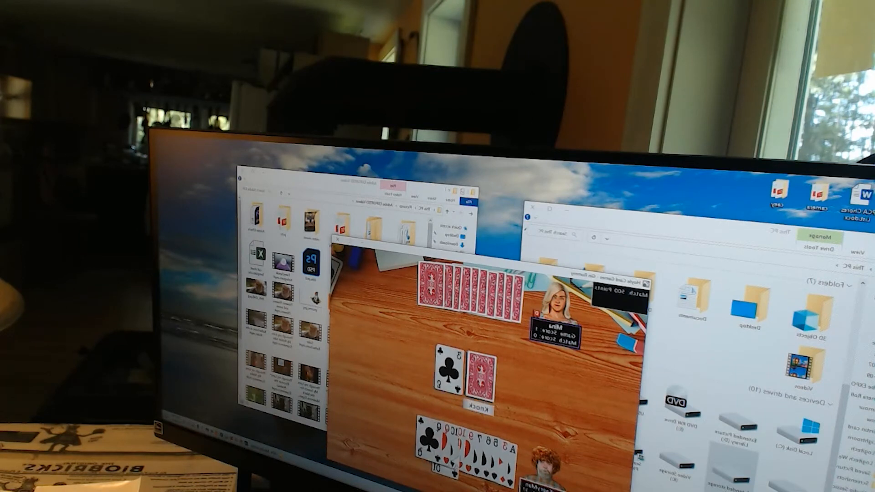
drag(437, 445, 452, 383)
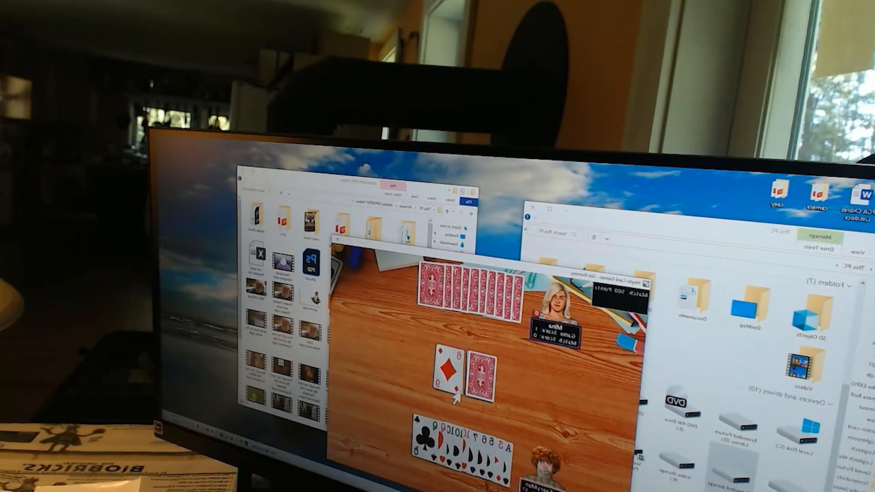
Step: Draw and discard the 8 of diamonds, finish the round, deal a new hand and close the game
click(479, 376)
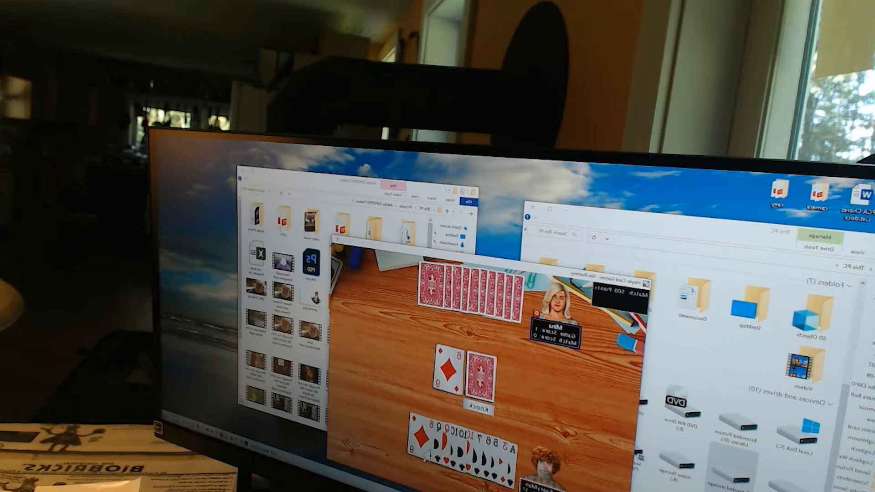
mouse_move(425, 451)
mouse_down()
mouse_move(448, 373)
mouse_move(469, 391)
mouse_move(424, 438)
mouse_up()
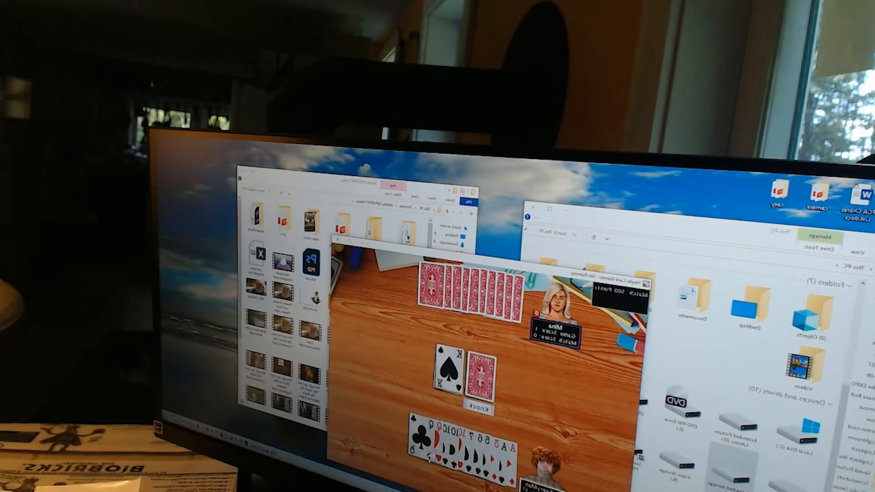
drag(482, 448, 463, 388)
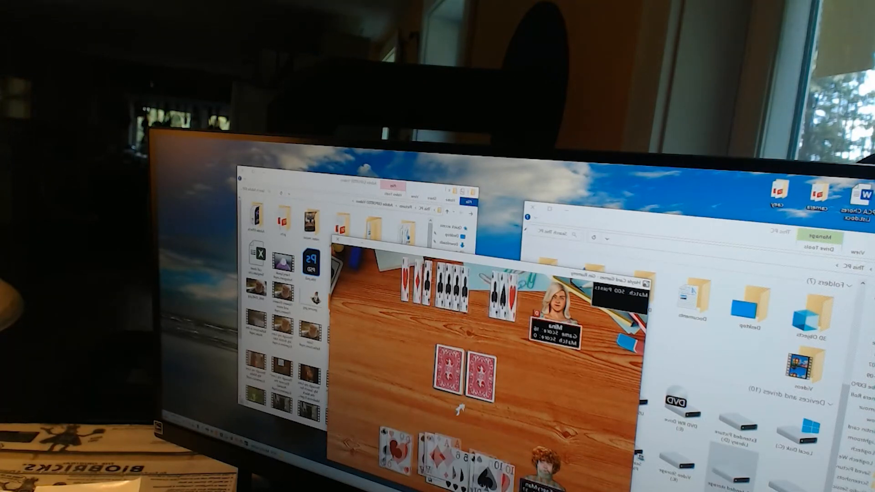
click(459, 410)
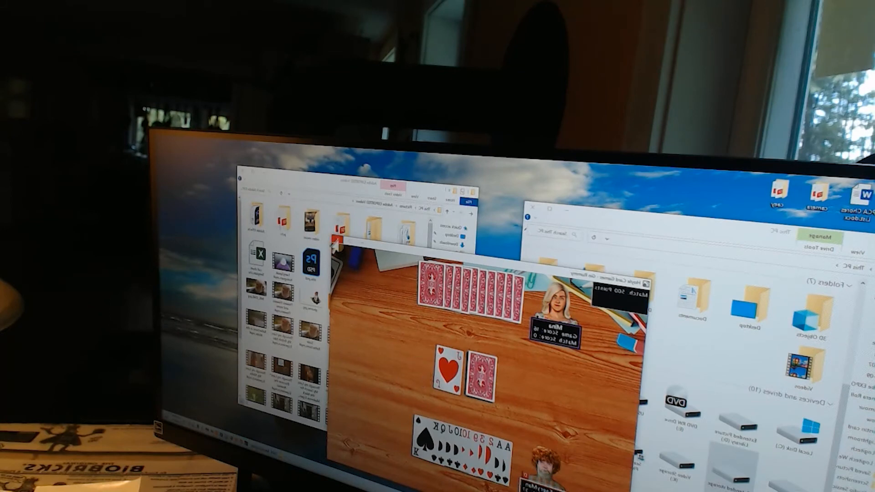
click(353, 252)
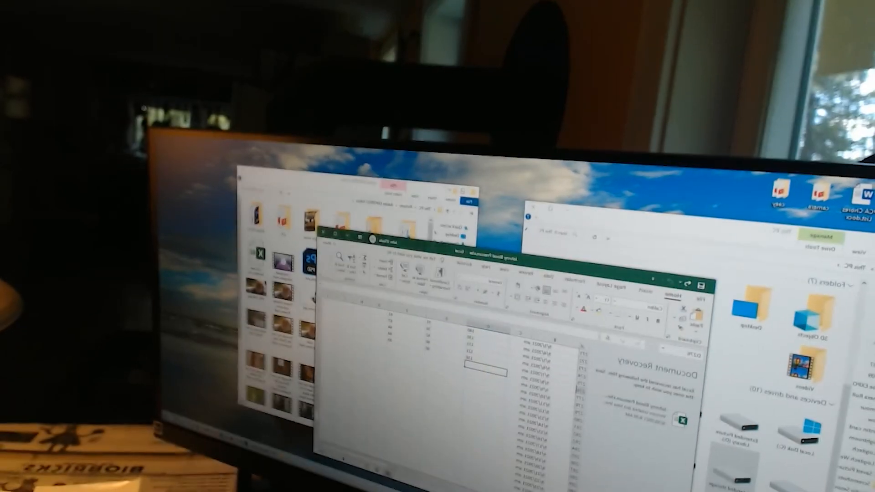
scroll(444, 408, up, 2)
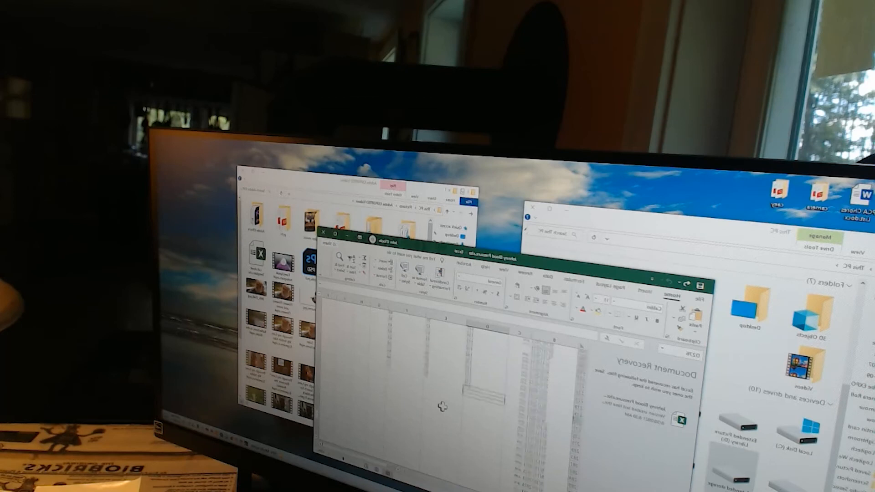
scroll(368, 369, up, 2)
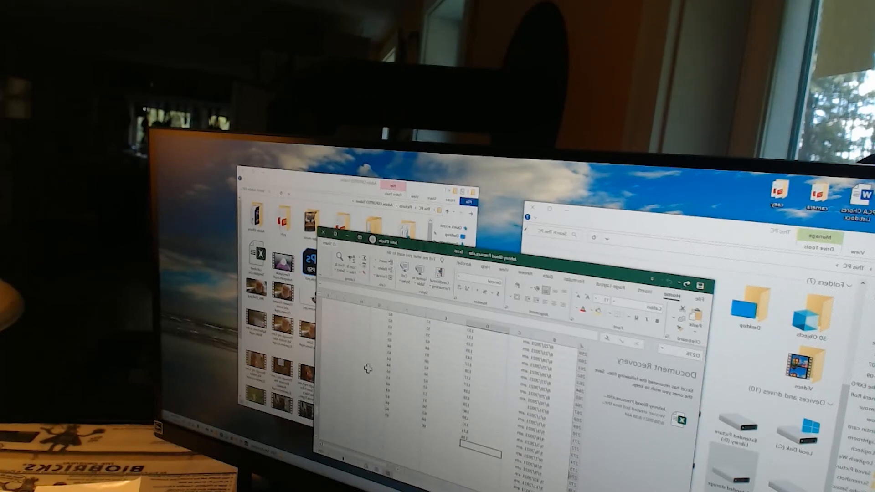
scroll(367, 369, up, 5)
scroll(367, 369, up, 5)
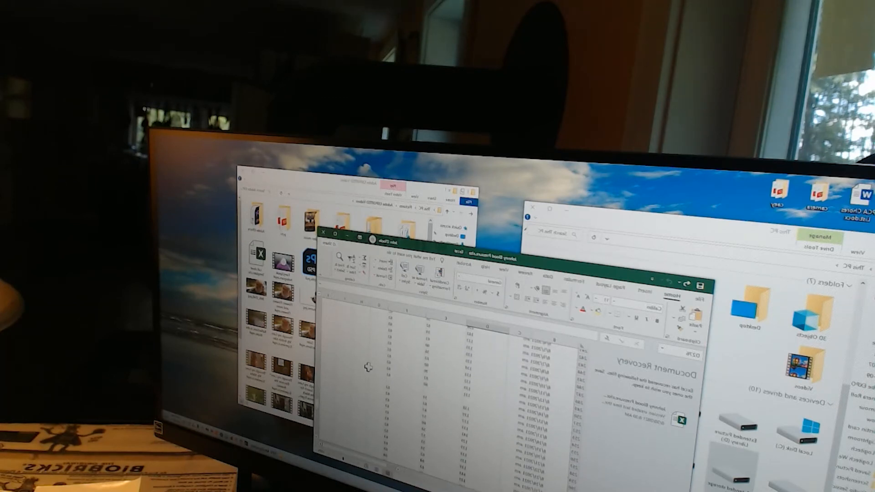
scroll(367, 369, up, 5)
scroll(368, 367, up, 2)
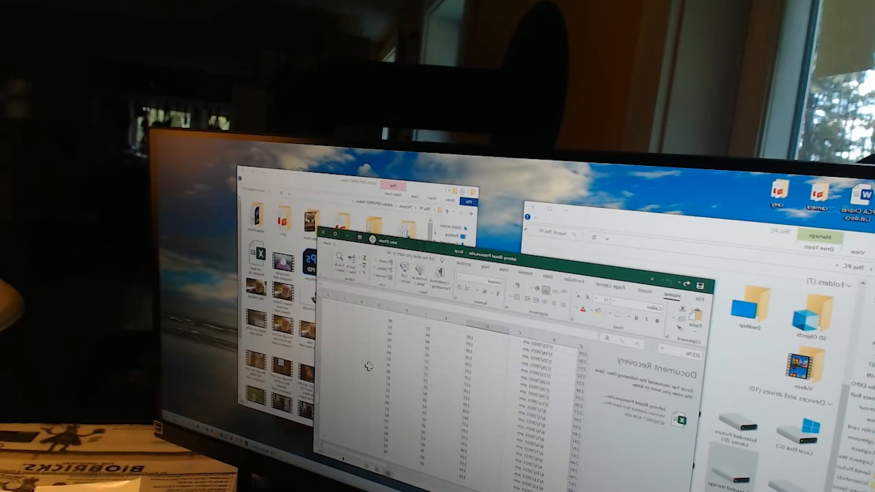
scroll(367, 366, up, 3)
scroll(368, 367, up, 3)
scroll(369, 367, up, 1)
scroll(369, 367, down, 5)
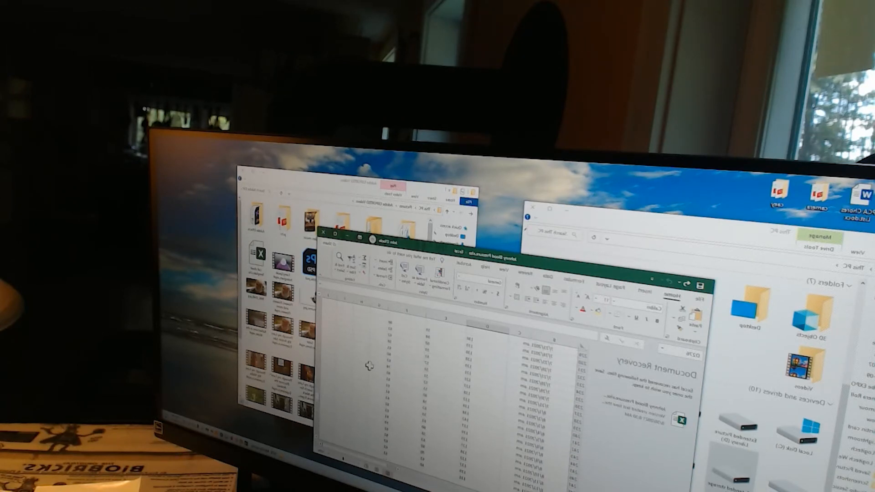
scroll(368, 366, down, 3)
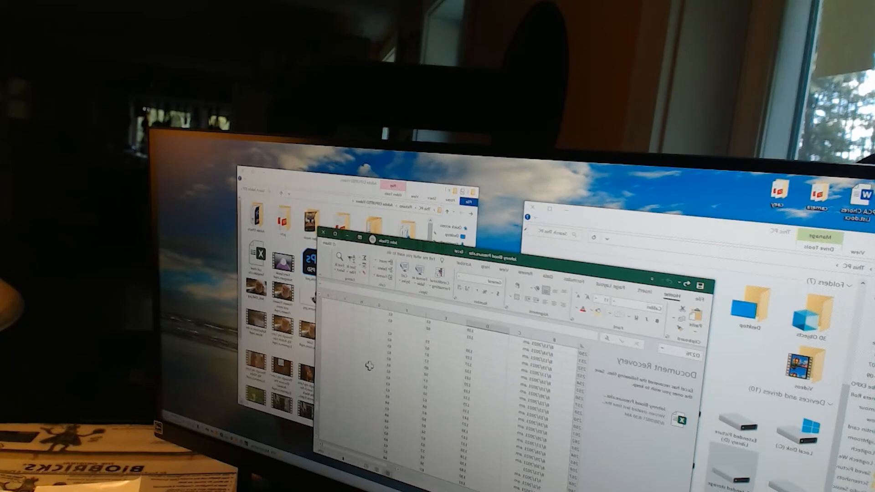
scroll(368, 366, down, 3)
scroll(368, 366, up, 3)
scroll(368, 366, up, 5)
scroll(369, 366, up, 5)
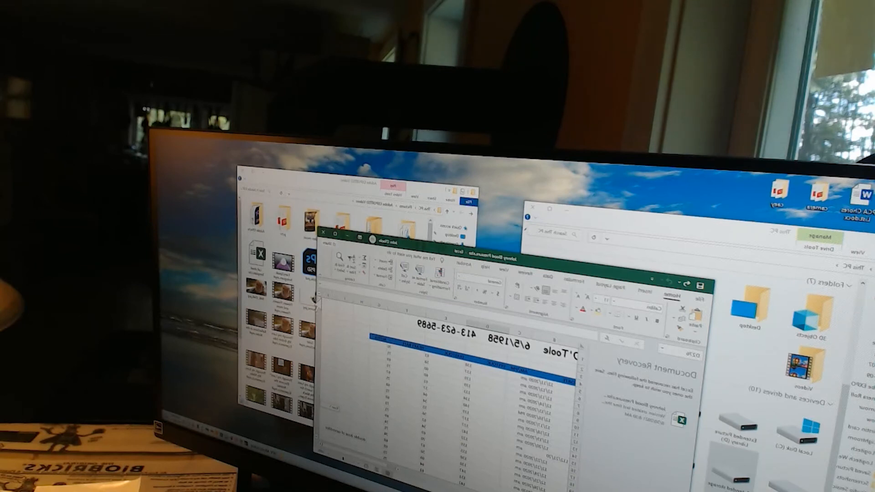
scroll(451, 396, down, 10)
scroll(451, 397, down, 10)
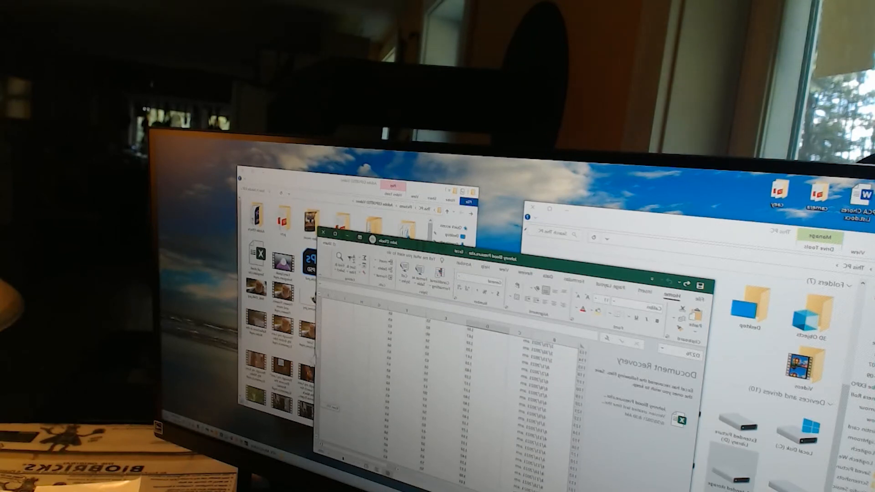
scroll(451, 396, down, 5)
scroll(452, 397, down, 5)
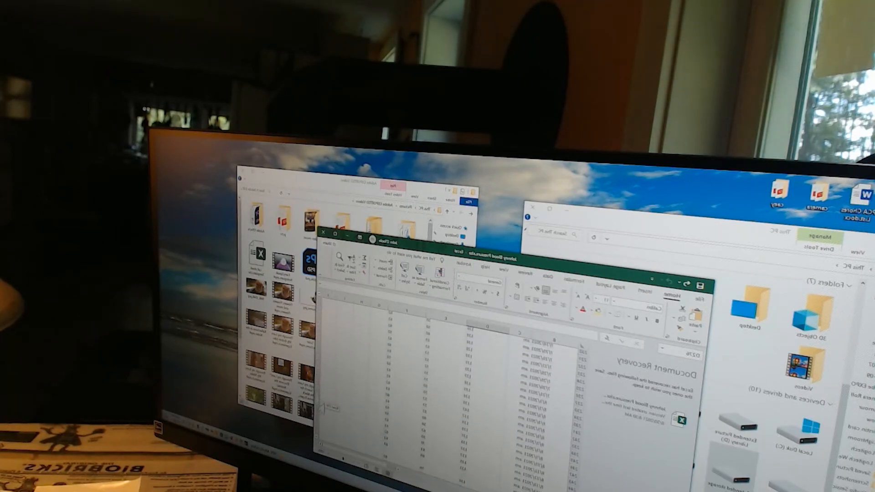
scroll(452, 397, down, 5)
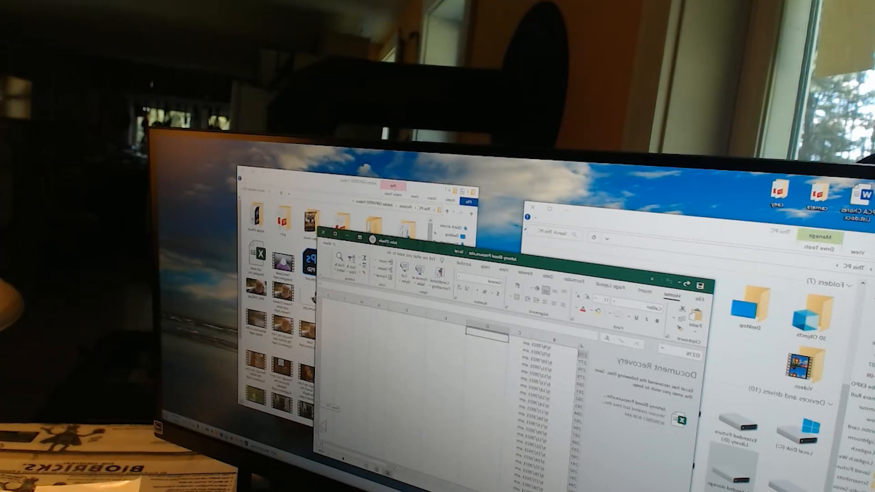
scroll(452, 396, up, 3)
scroll(451, 397, up, 3)
scroll(451, 397, up, 3)
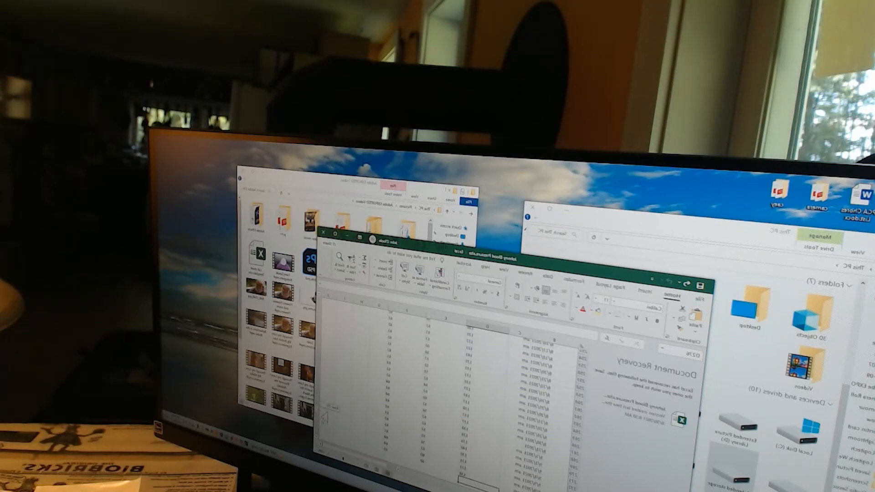
scroll(452, 397, up, 1)
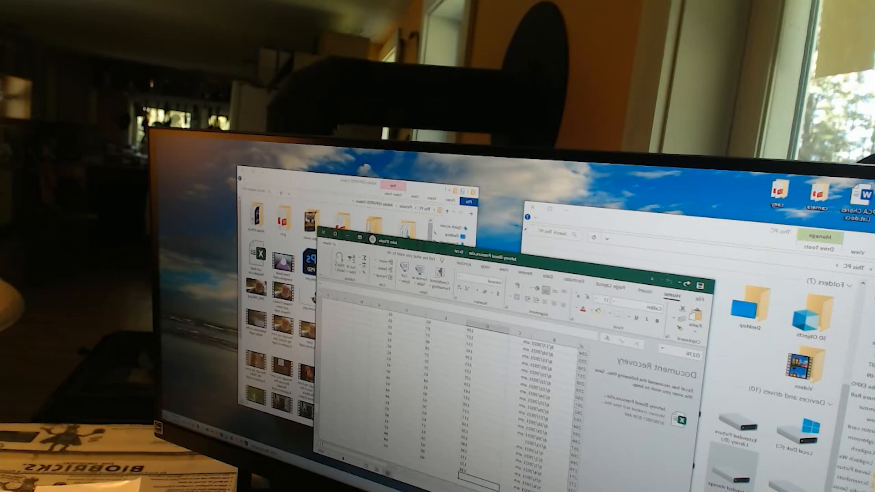
click(345, 241)
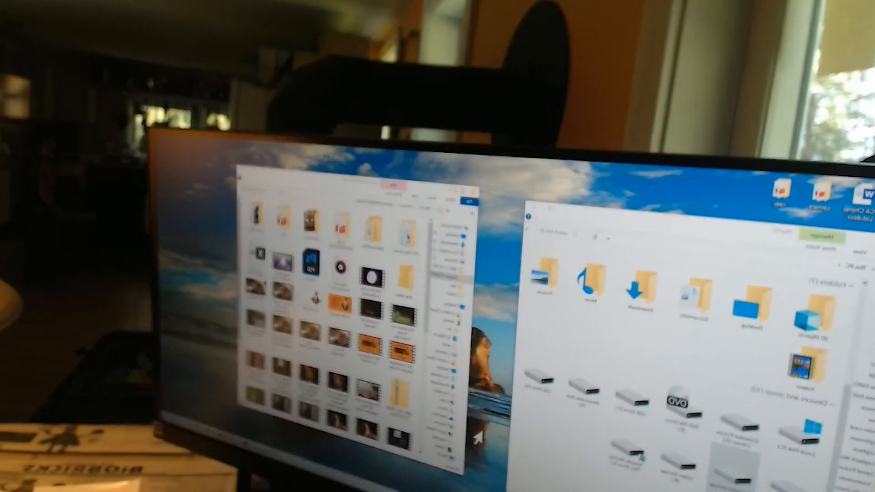